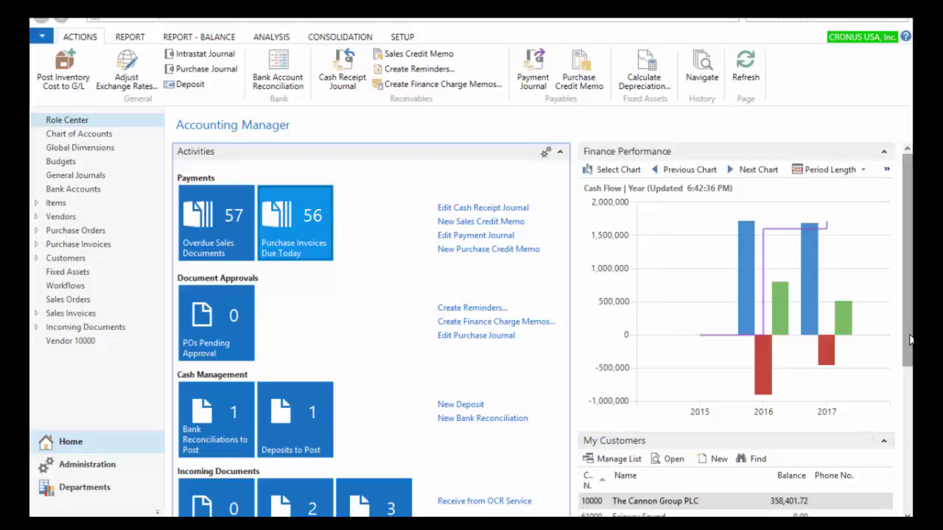
- Review the Role Center's contents and view the posted invoice linked to the "Please pay this invoice ASAP!" notification
mouse_move(810, 291)
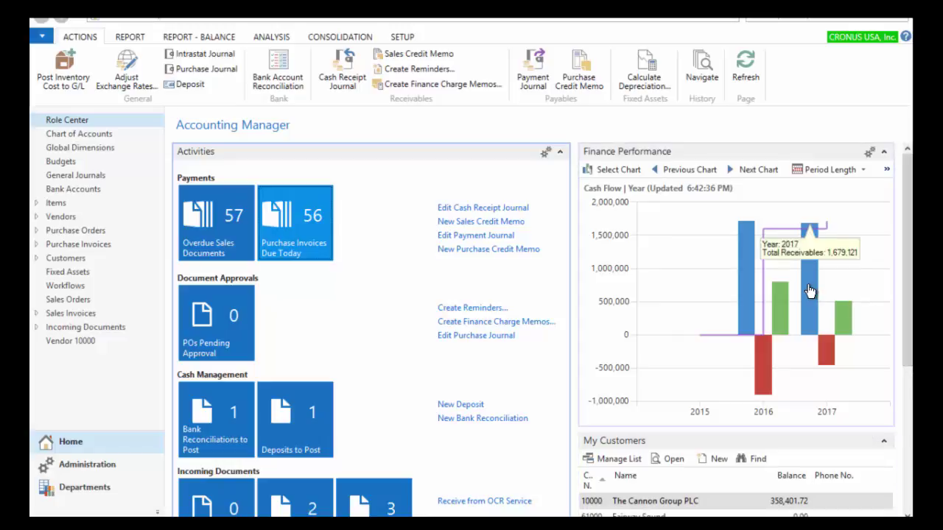
scroll(909, 294, "down", 3)
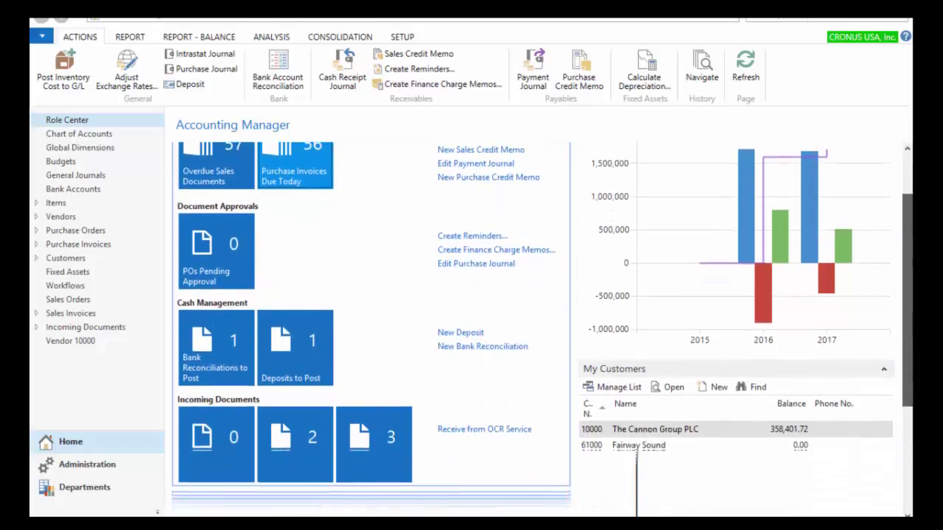
scroll(648, 258, "down", 5)
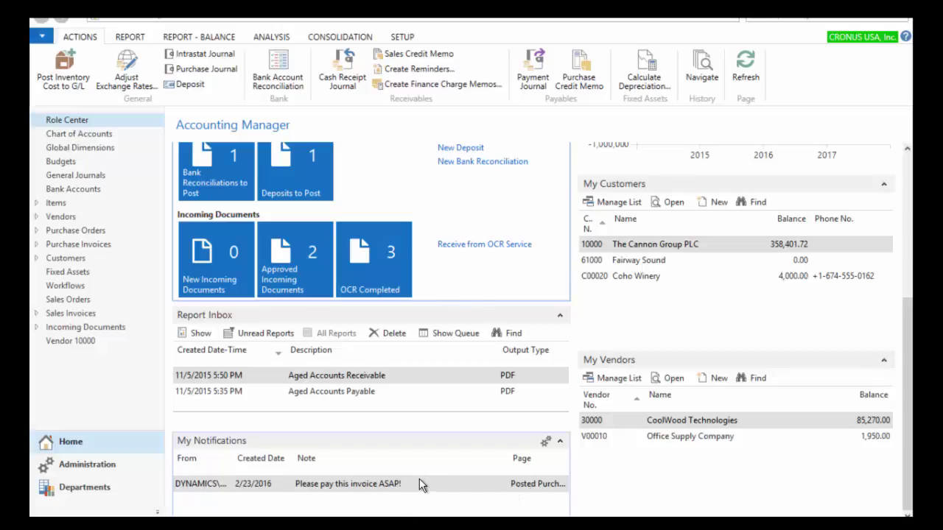
left_click(419, 483)
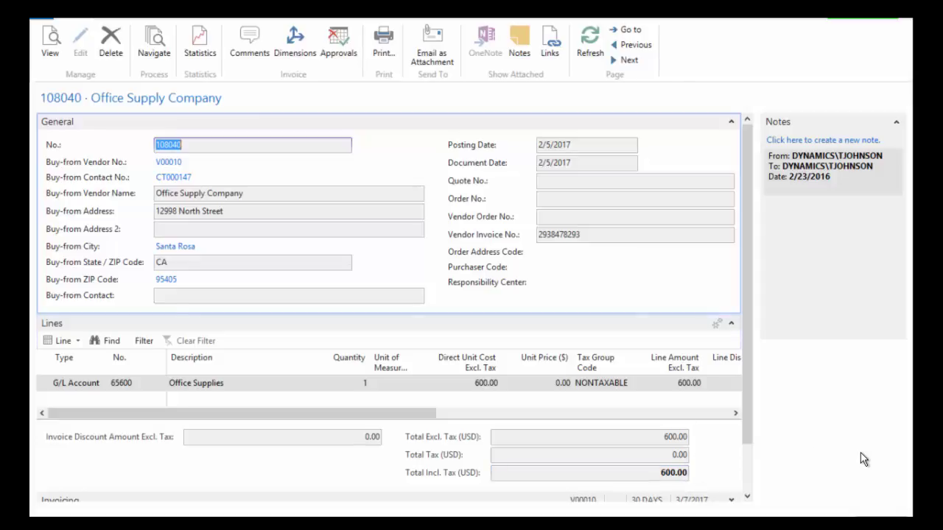
key("Escape")
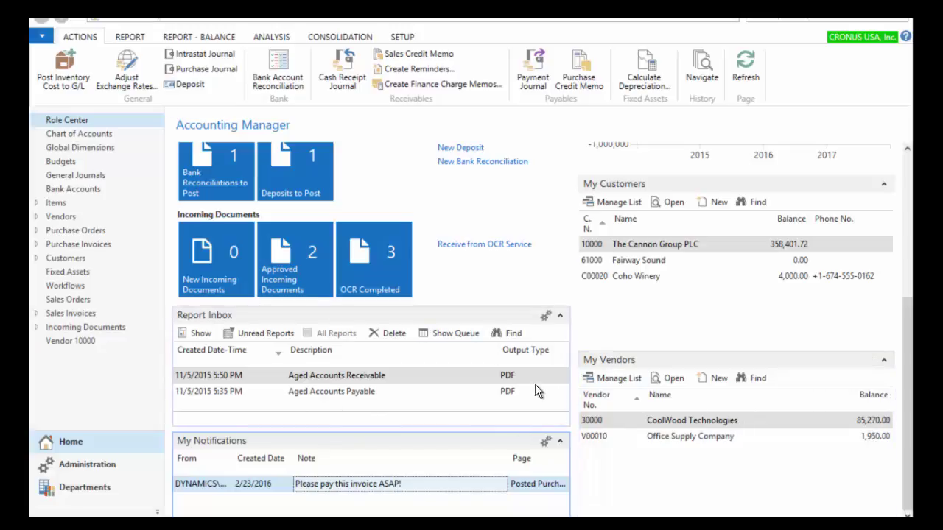
scroll(788, 222, "up", 5)
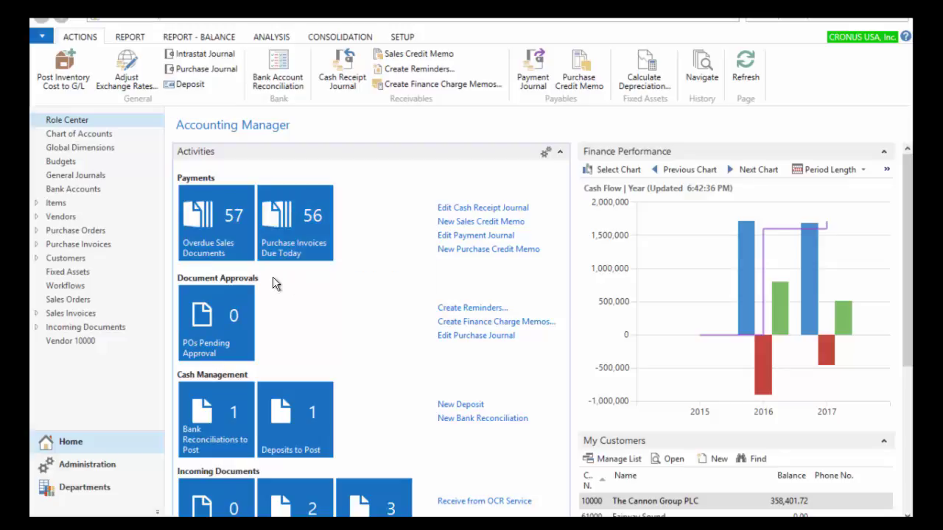
- Open the list of purchase invoices due today and sort it by Vendor No. in descending order
left_click(282, 216)
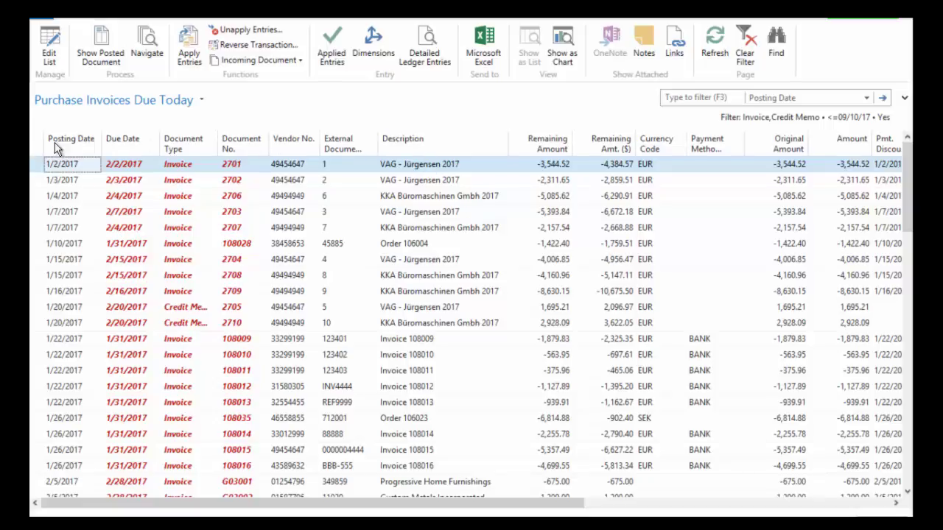
left_click(289, 148)
left_click(288, 147)
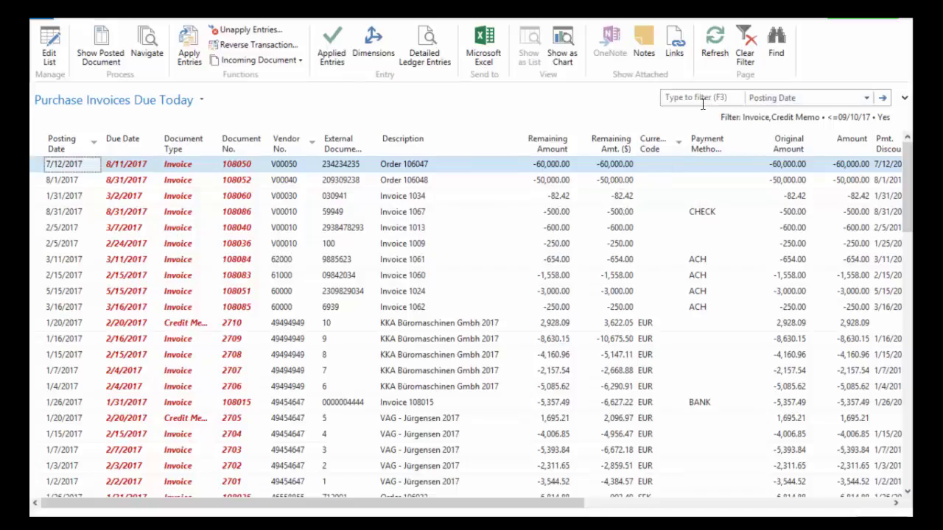
- View the list's filter field choices, and filter the due purchase invoices to vendor V00010 from the Invoice 1067 row
left_click(866, 99)
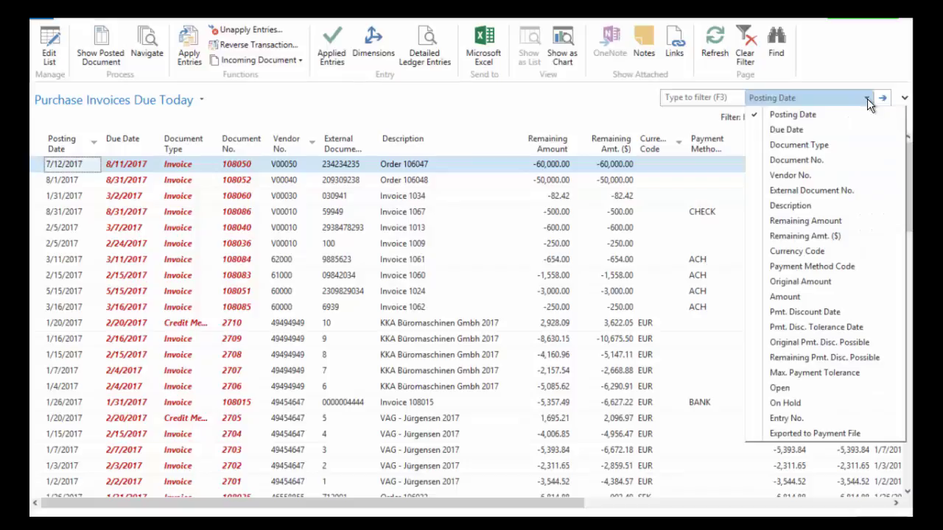
left_click(868, 101)
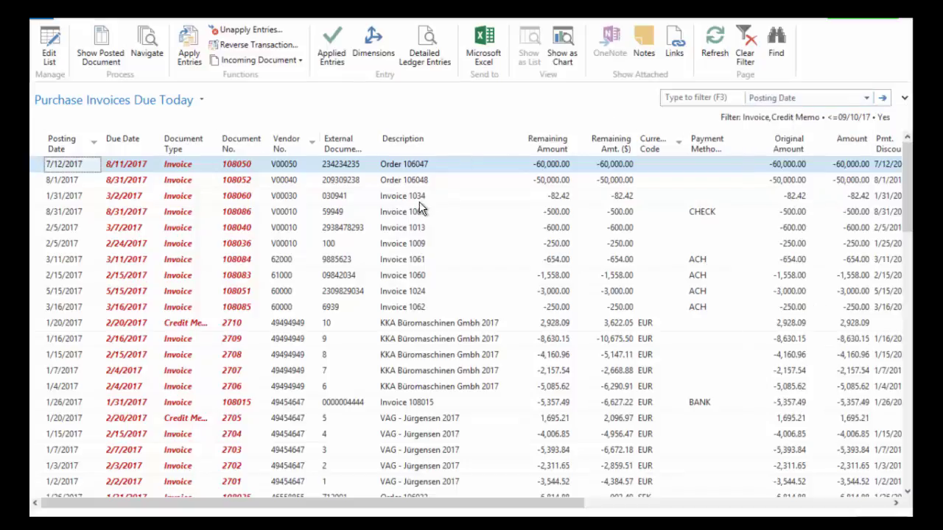
right_click(288, 220)
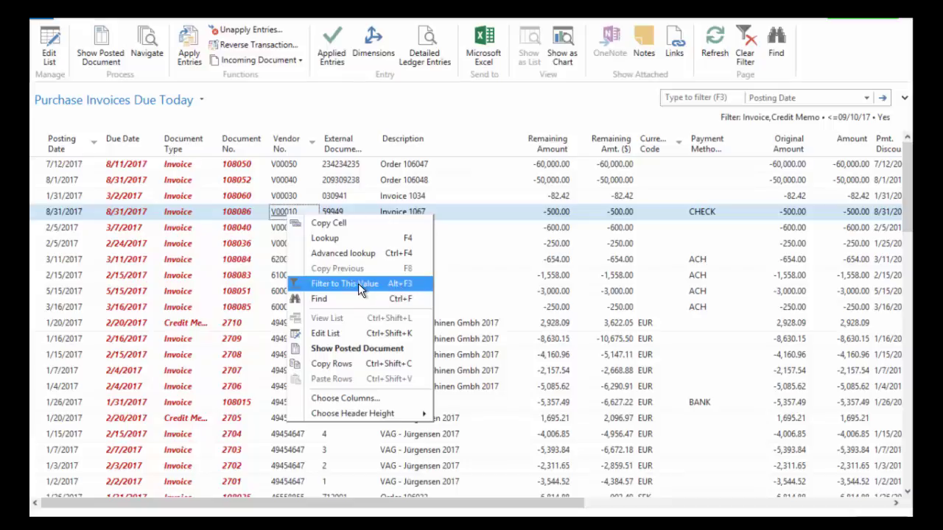
left_click(358, 284)
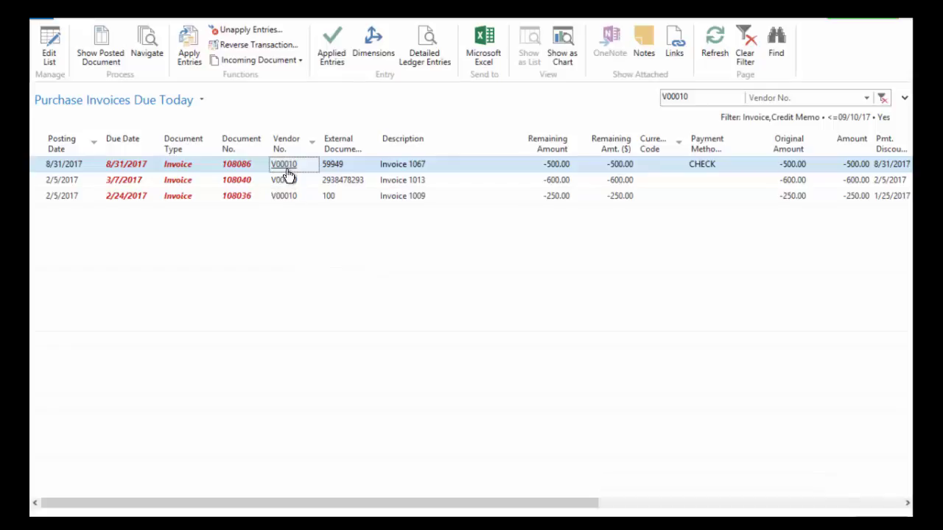
- Look up the vendor of Invoice 1067 and open the full vendor list from the lookup
left_click(556, 168)
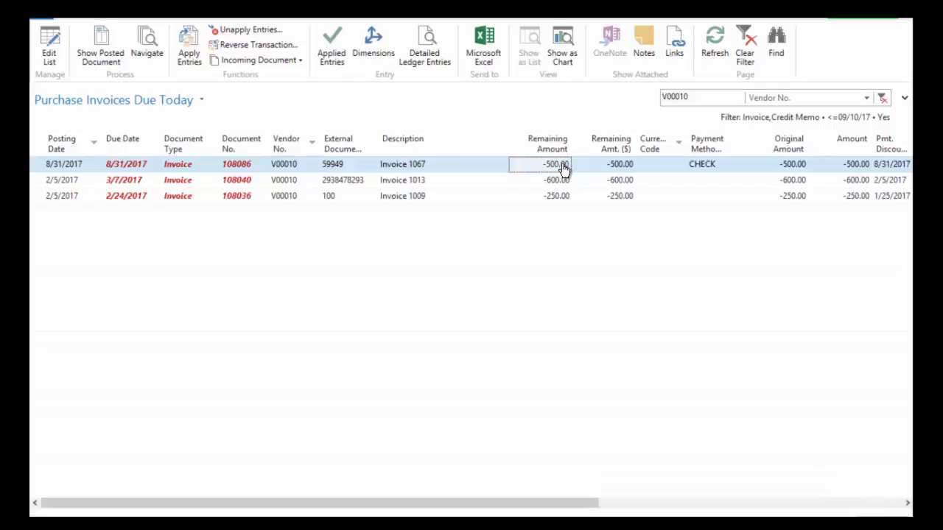
left_click(282, 166)
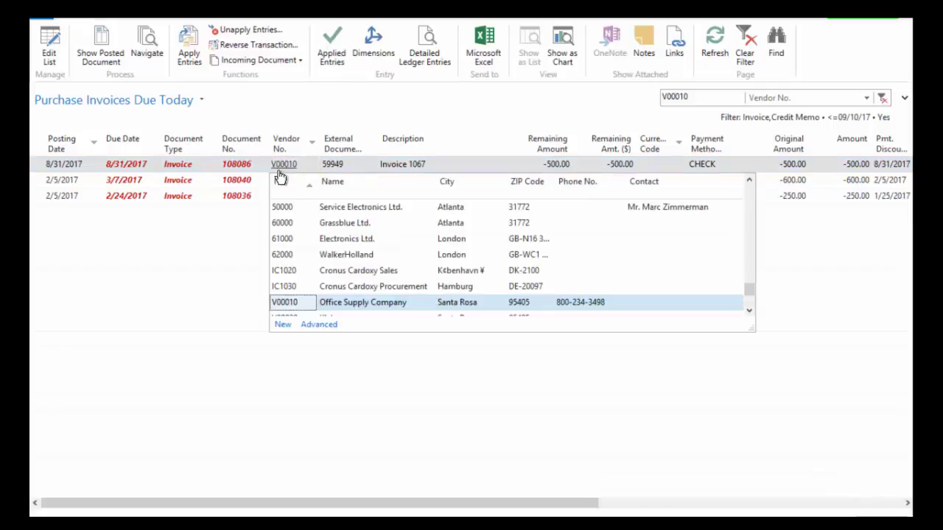
left_click(325, 332)
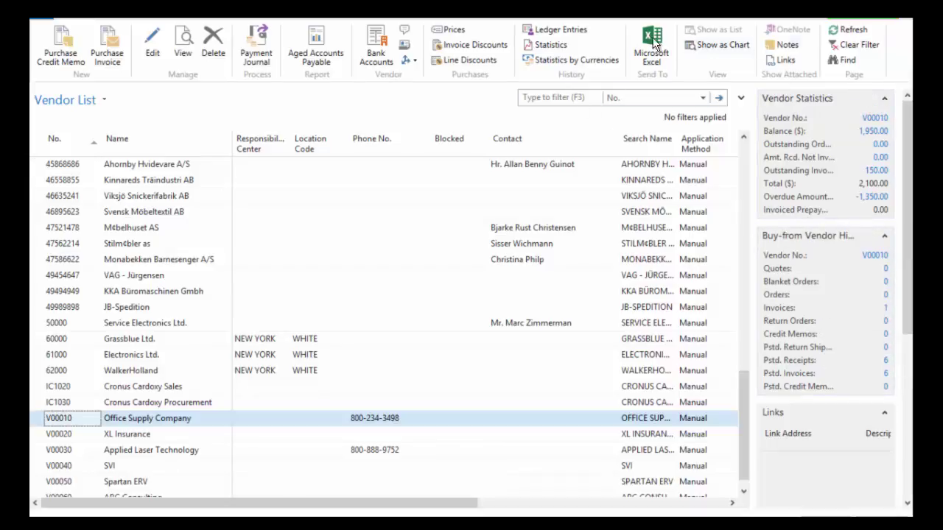
- View Office Supply Company's vendor statistics and the ledger entries behind its balance, and return to the due purchase invoices
left_click(548, 46)
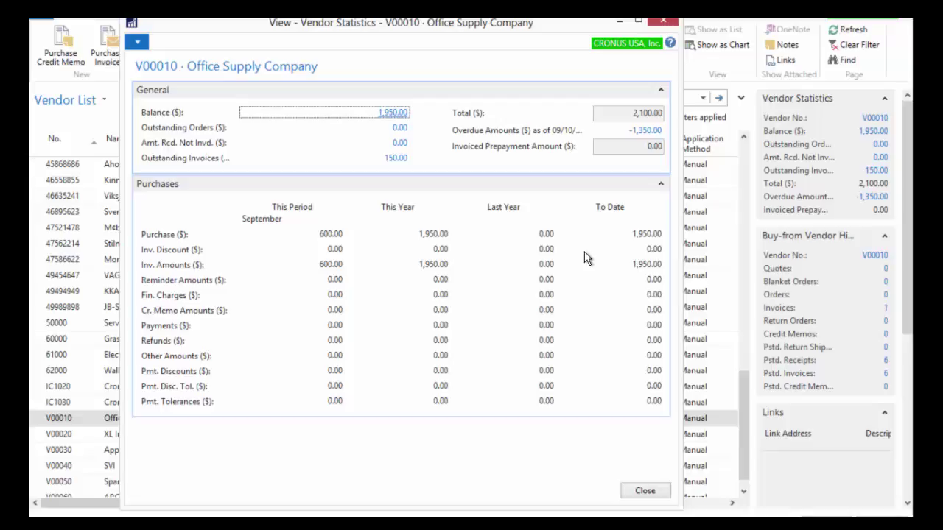
left_click(395, 118)
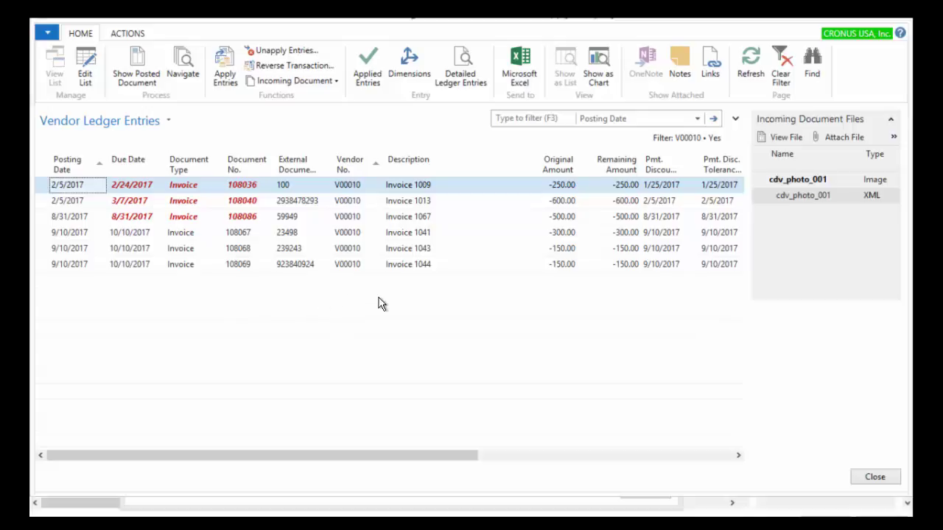
left_click(874, 477)
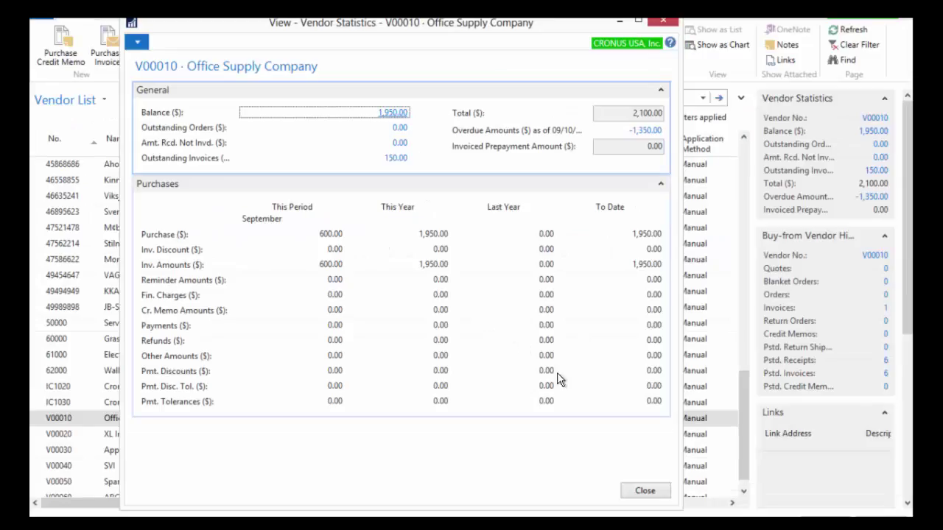
left_click(643, 491)
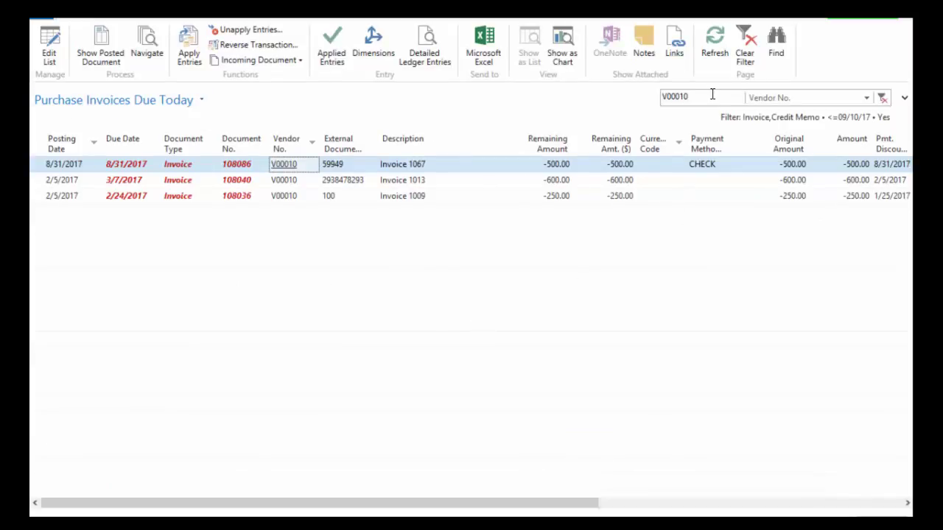
- Clear the vendor filter and customize the list's columns so that Vendor No. comes first, before Posting Date
left_click(882, 99)
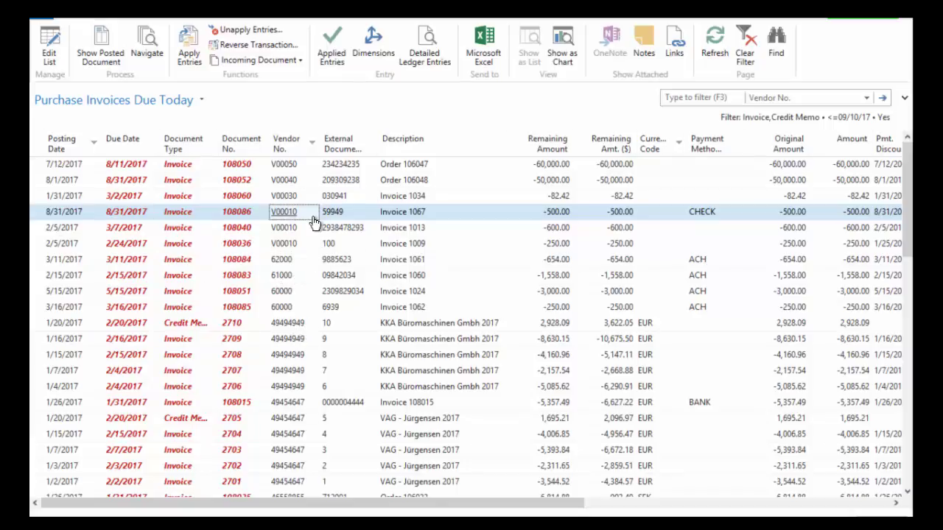
right_click(458, 145)
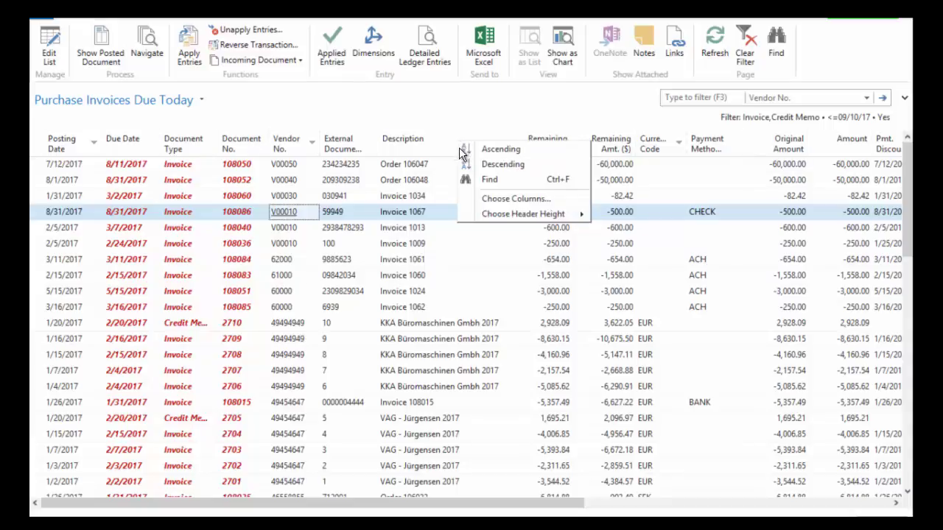
left_click(480, 199)
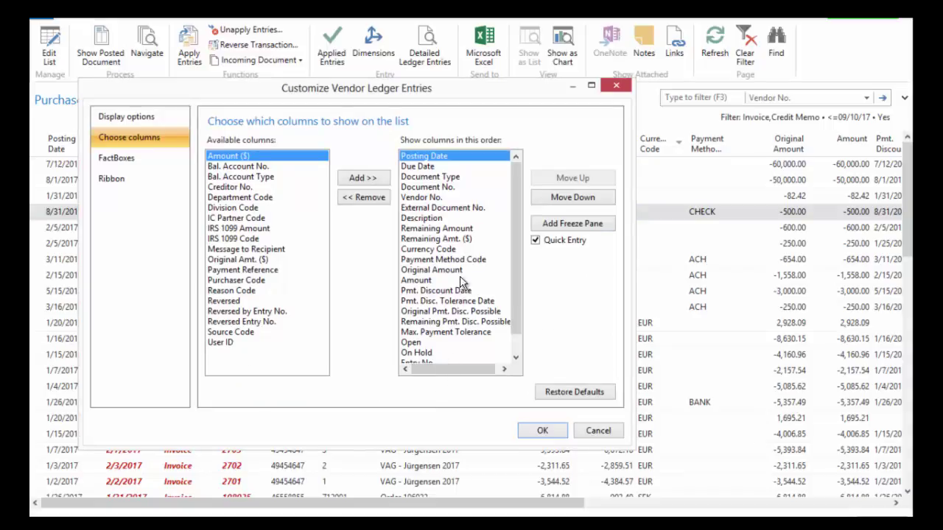
left_click(411, 198)
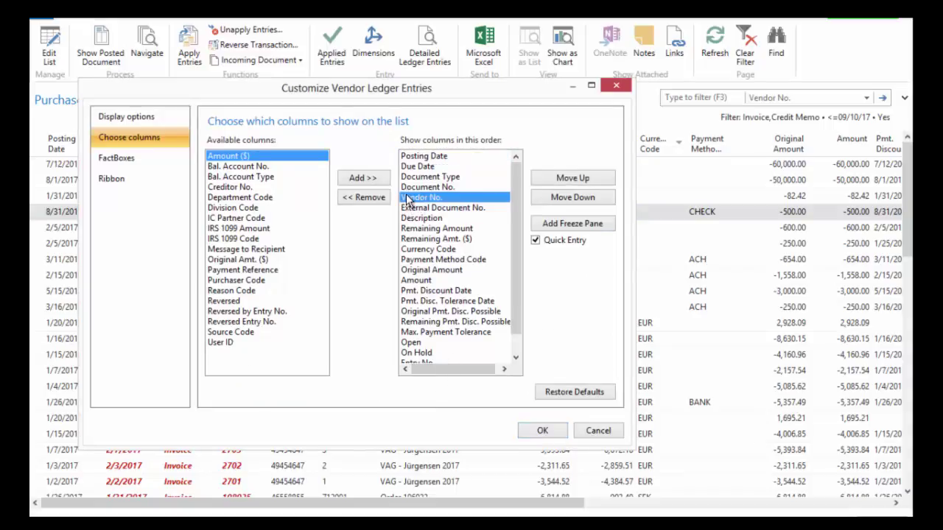
left_click(566, 180)
left_click(566, 181)
left_click(566, 180)
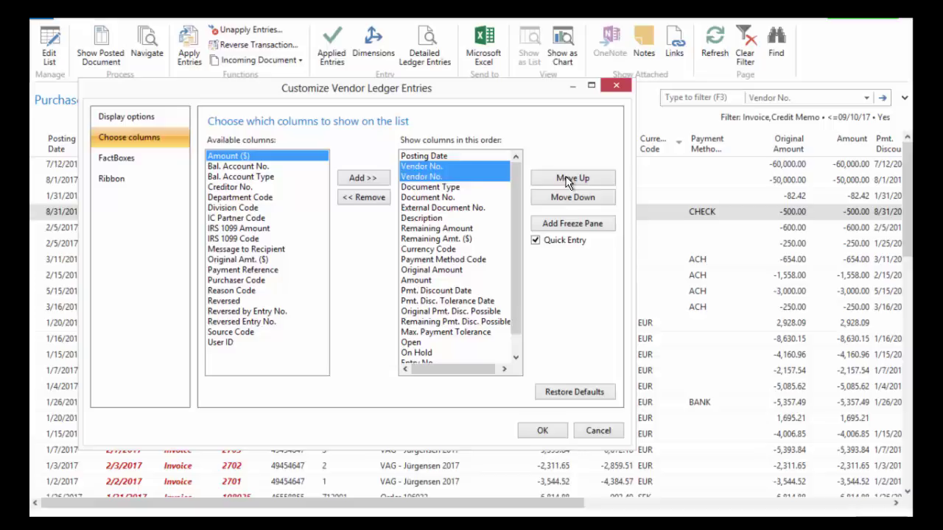
left_click(567, 180)
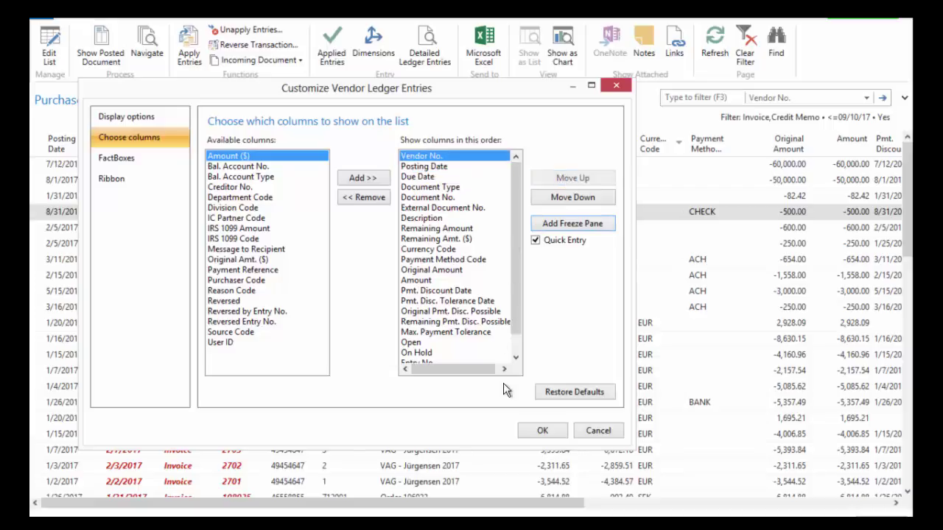
left_click(540, 432)
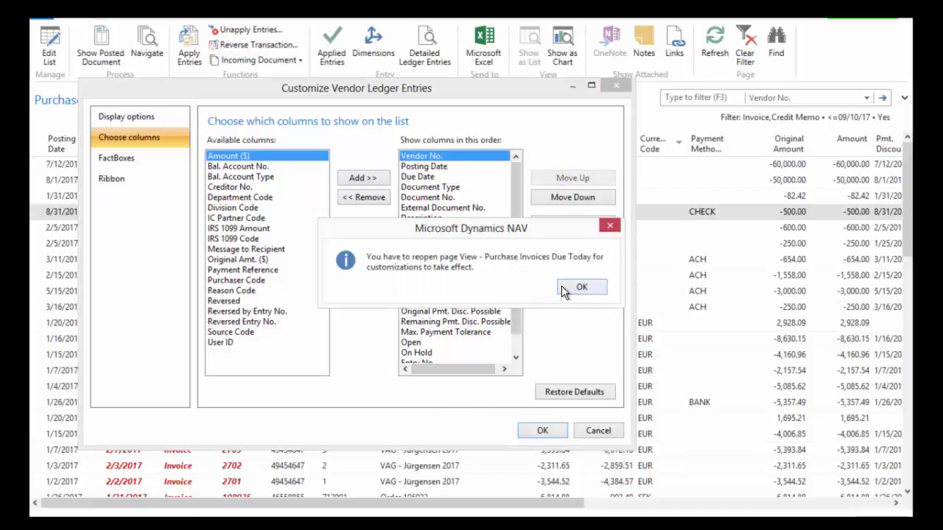
left_click(562, 286)
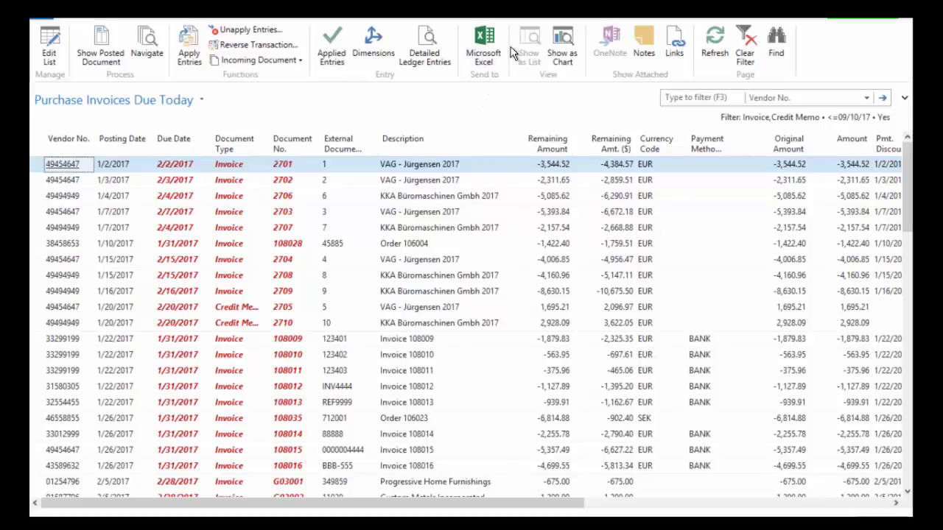
- Export the due purchase invoices to Microsoft Excel and close the exported workbook after viewing it
left_click(483, 41)
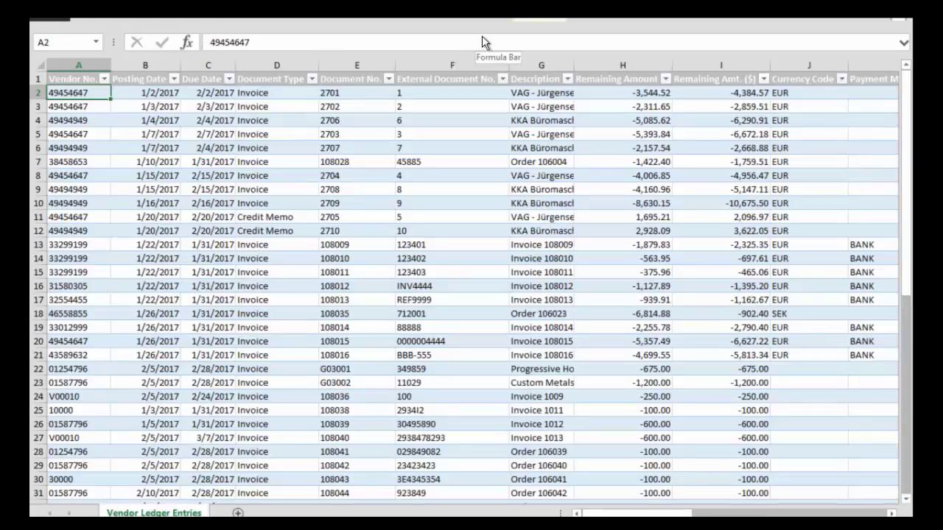
left_click(903, 3)
left_click(466, 289)
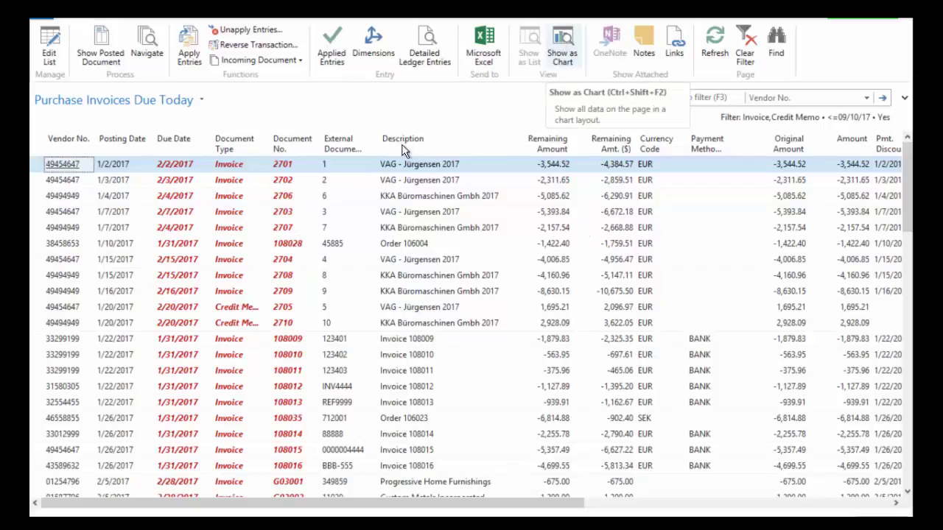
- Show the due purchase invoices as a chart and examine the available measure and dimension options for its axes
left_click(565, 48)
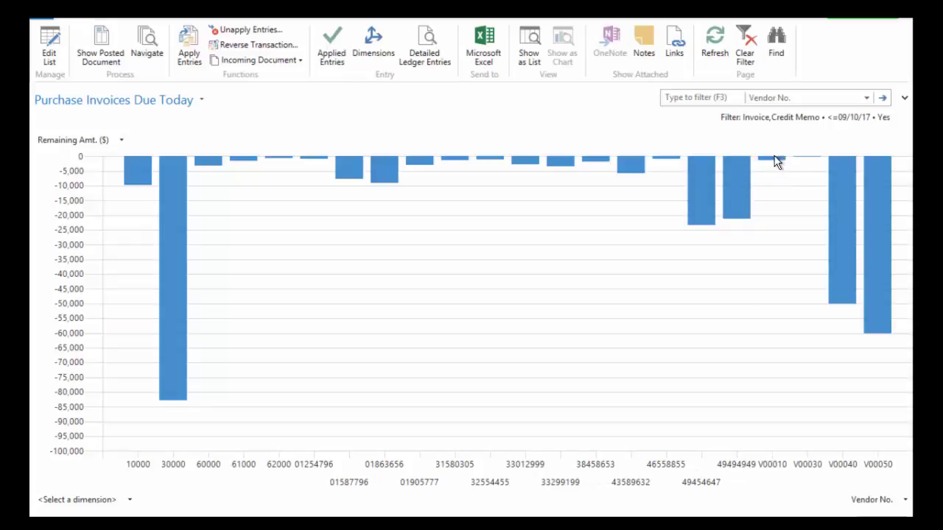
mouse_move(773, 163)
left_click(121, 140)
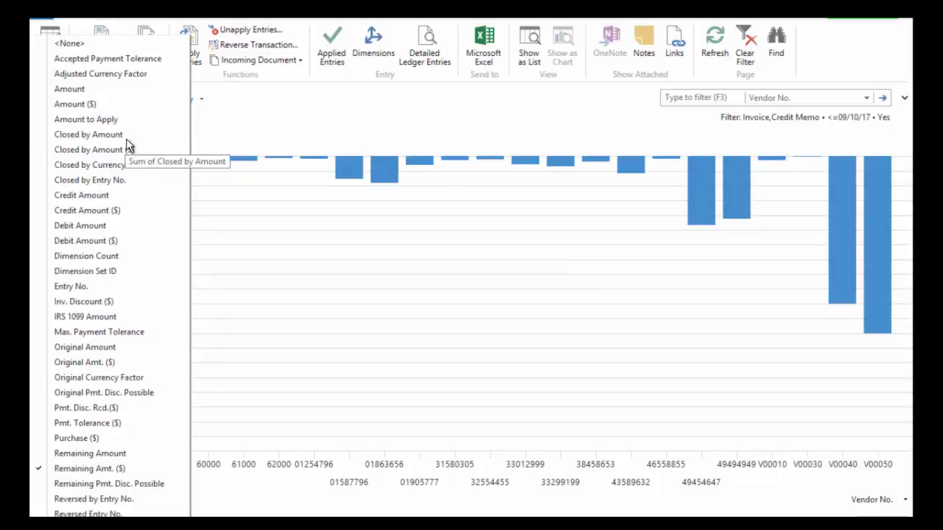
left_click(418, 124)
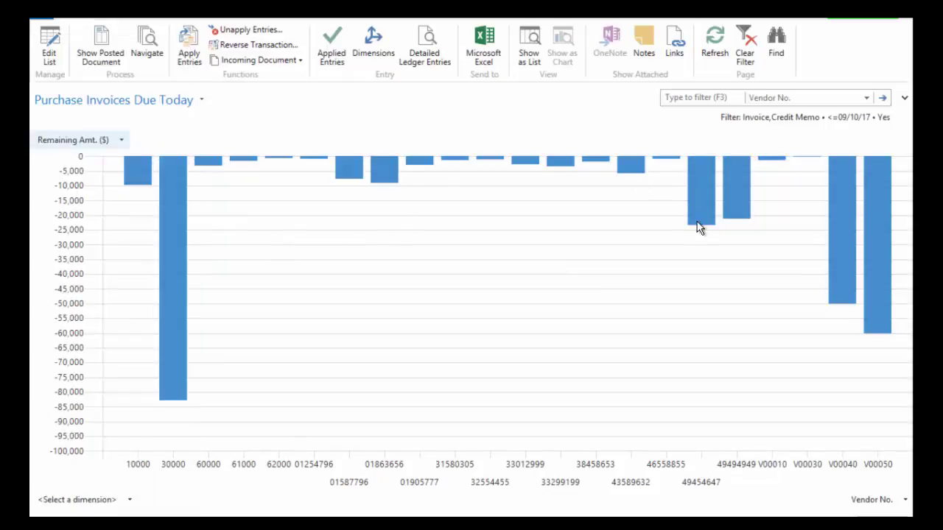
left_click(126, 504)
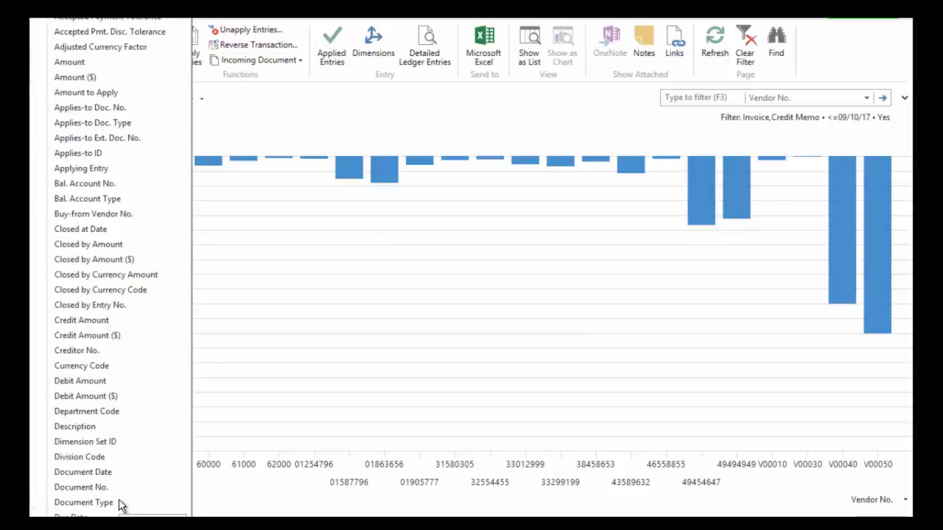
left_click(412, 392)
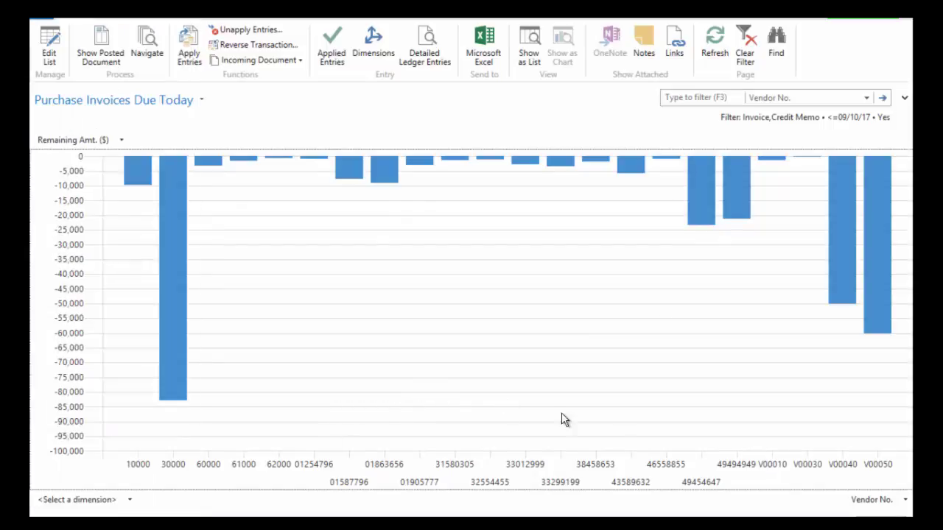
left_click(906, 500)
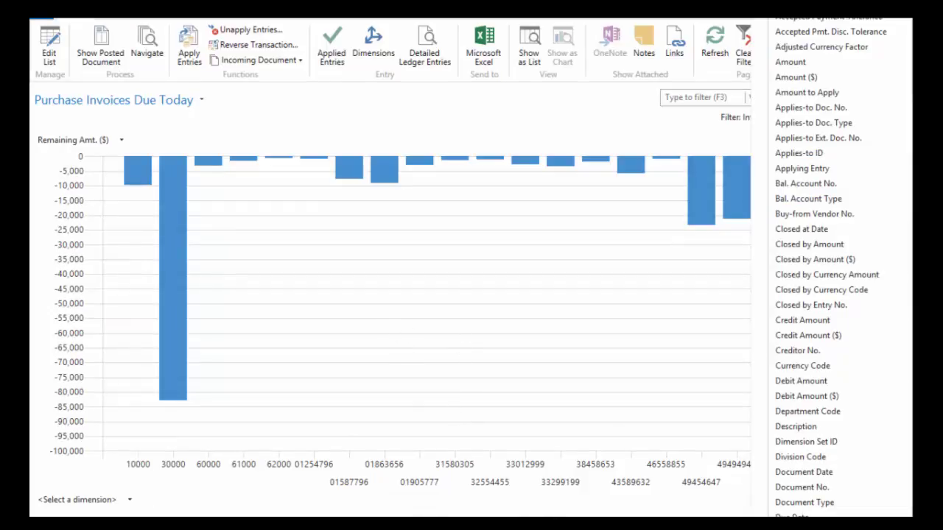
left_click(637, 500)
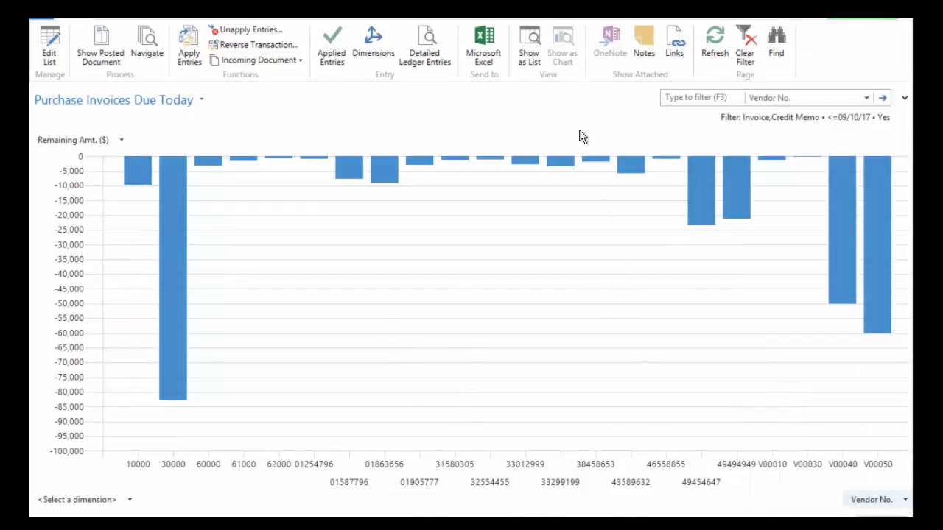
- Switch the due purchase invoices back to list view and return to the Role Center
left_click(529, 51)
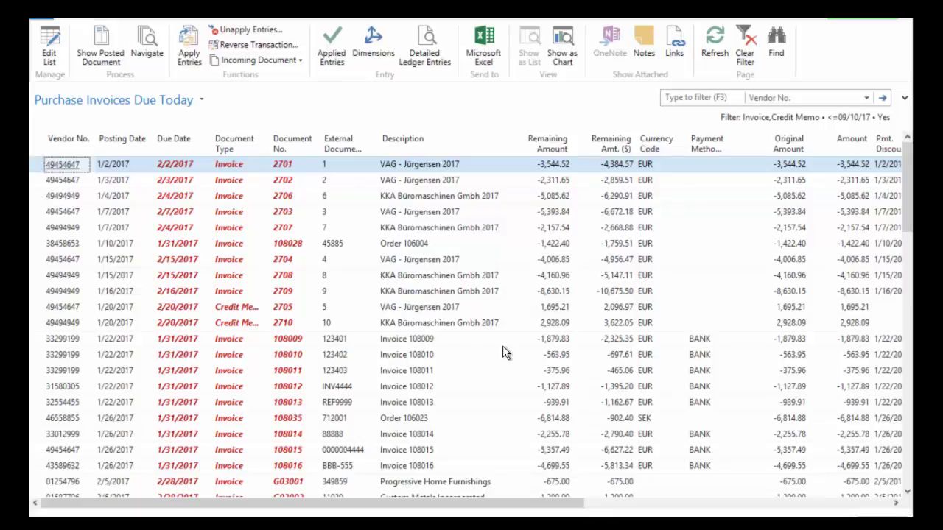
key("Escape")
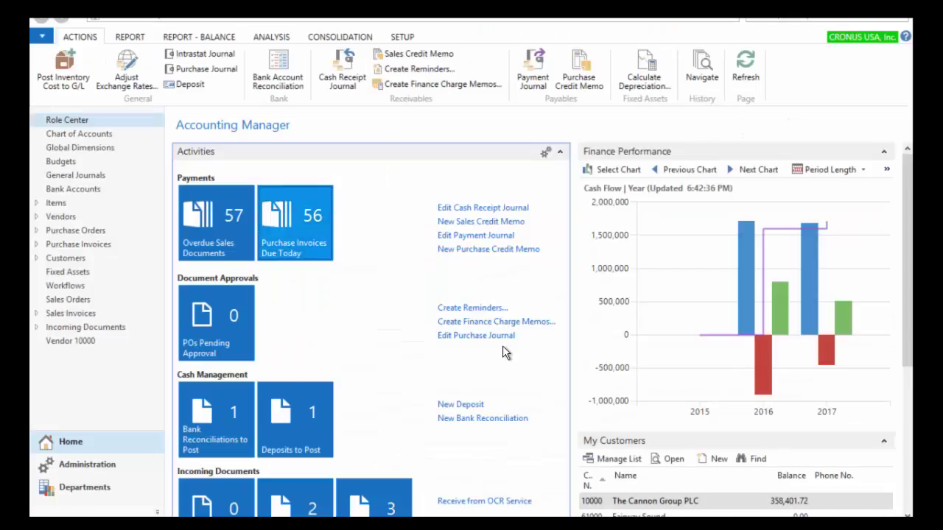